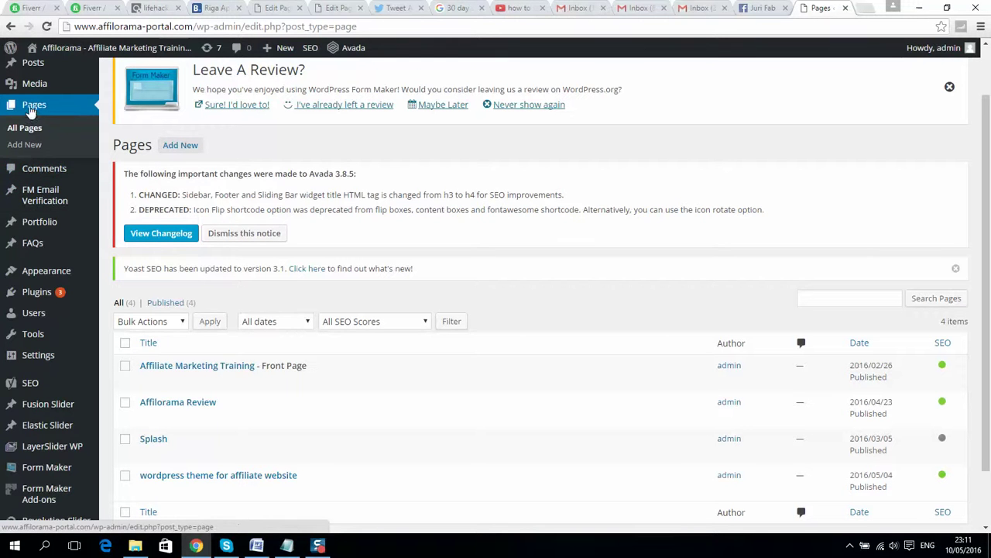
# - Reload the Pages list and start a new page with Add New
pyautogui.scroll(-2, 312, 192)
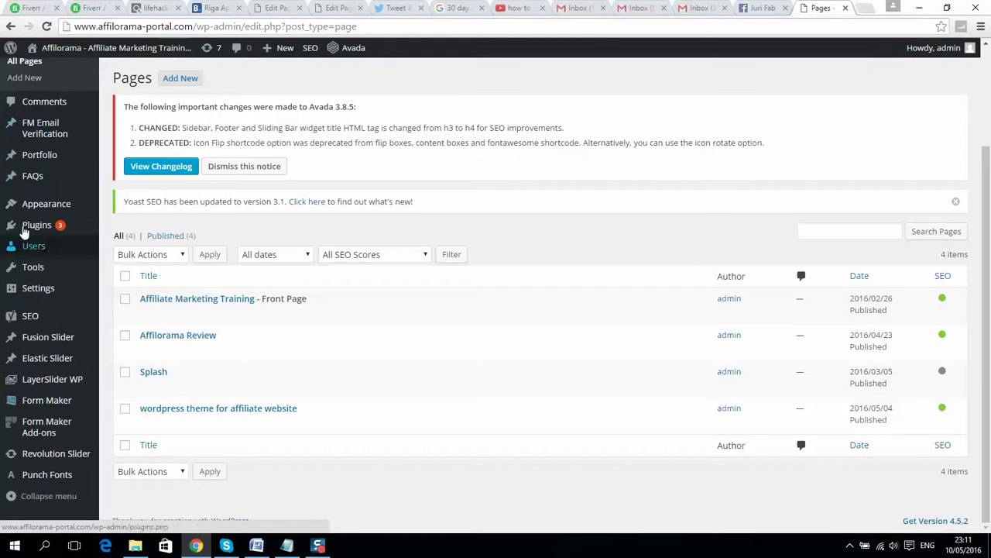
pyautogui.moveTo(45, 169)
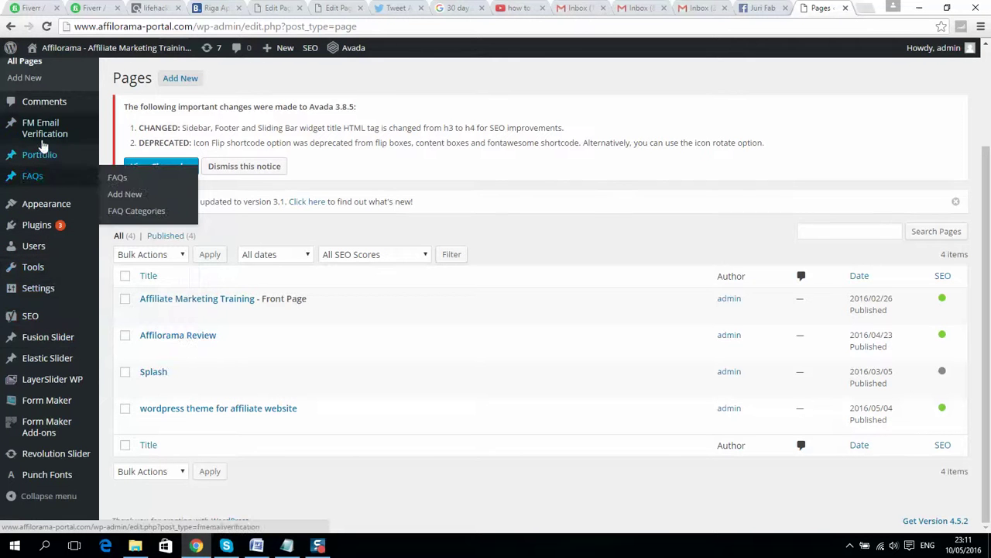
pyautogui.scroll(3, 28, 192)
pyautogui.click(34, 172)
pyautogui.scroll(-3, 261, 323)
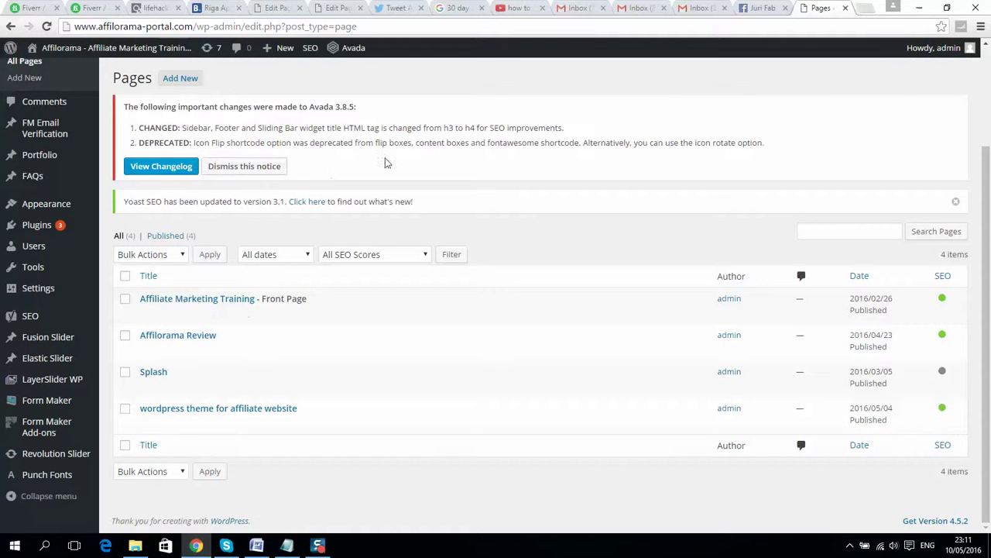
pyautogui.click(175, 81)
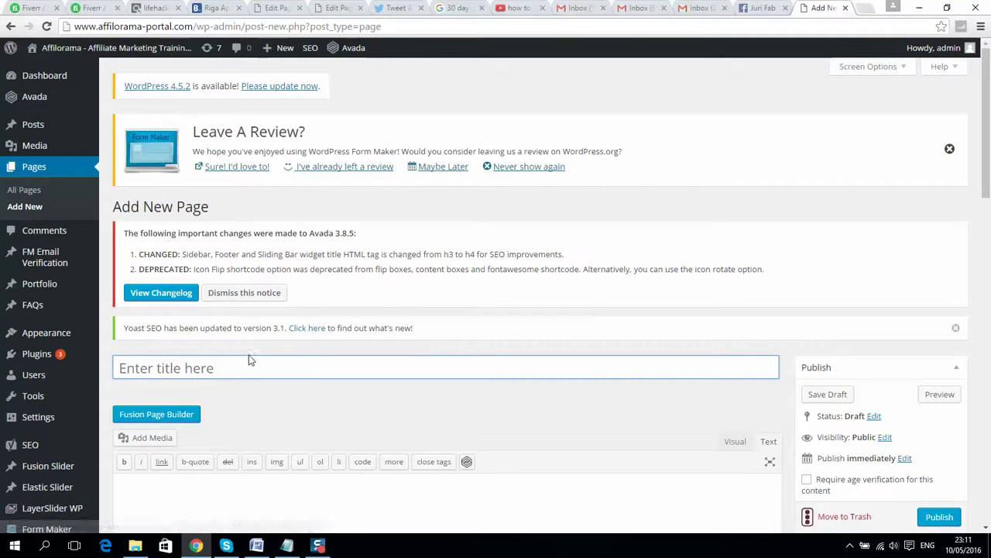
# - Switch the empty new page's editor to the Fusion Page Builder
pyautogui.write('d')
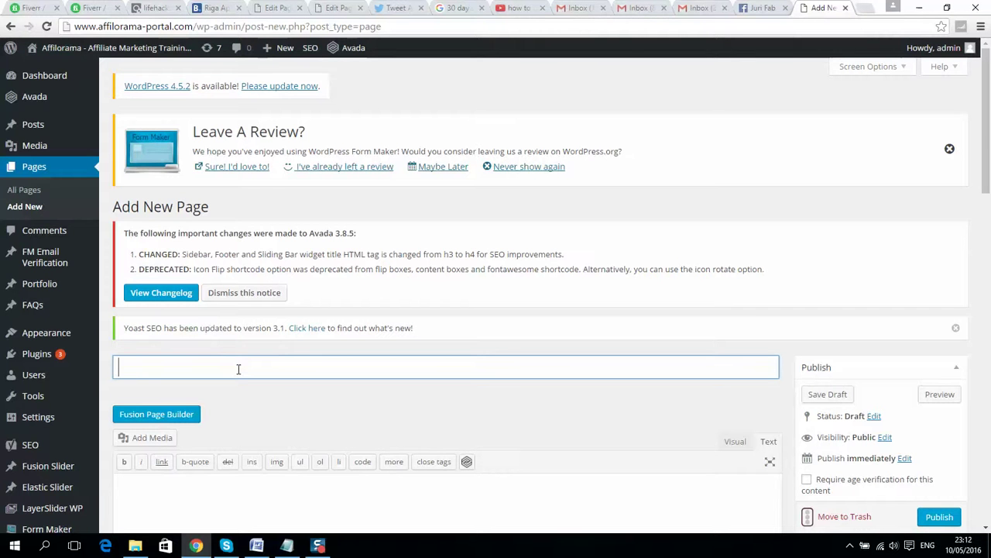
pyautogui.scroll(-4, 238, 369)
pyautogui.scroll(3, 170, 228)
pyautogui.click(139, 294)
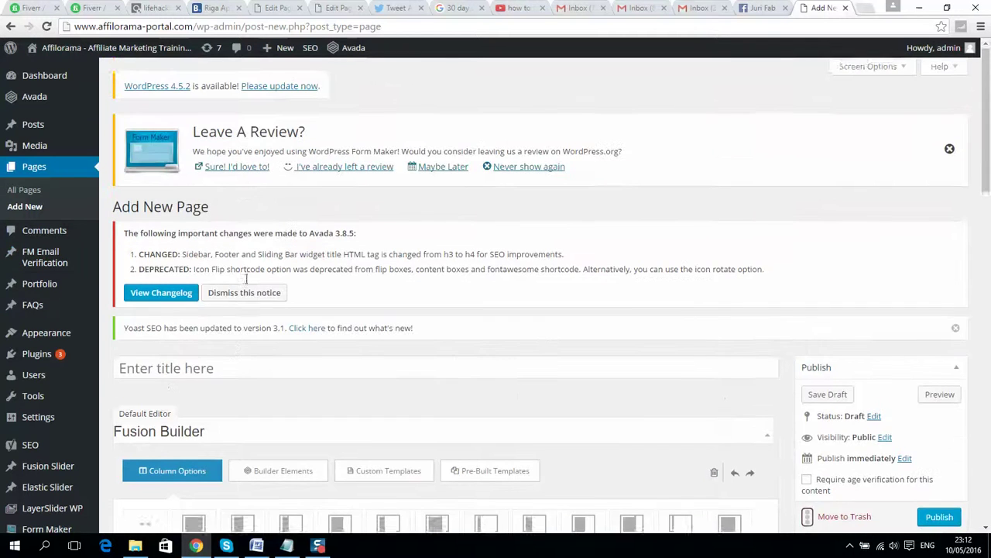
# - Enter 'Blog' as the new page's title
pyautogui.scroll(-2, 235, 338)
pyautogui.click(213, 246)
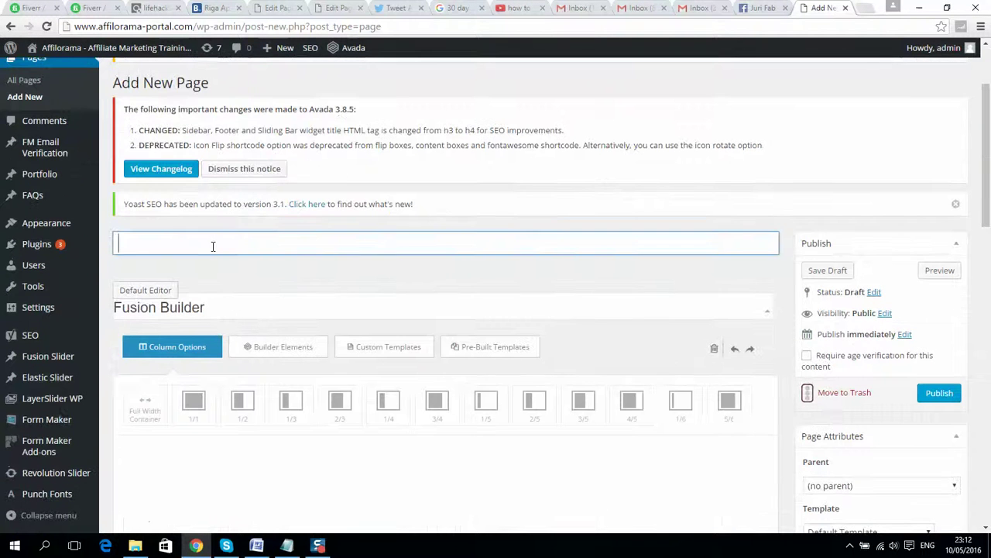
pyautogui.write('Blog')
pyautogui.tripleClick(251, 284)
pyautogui.doubleClick(199, 242)
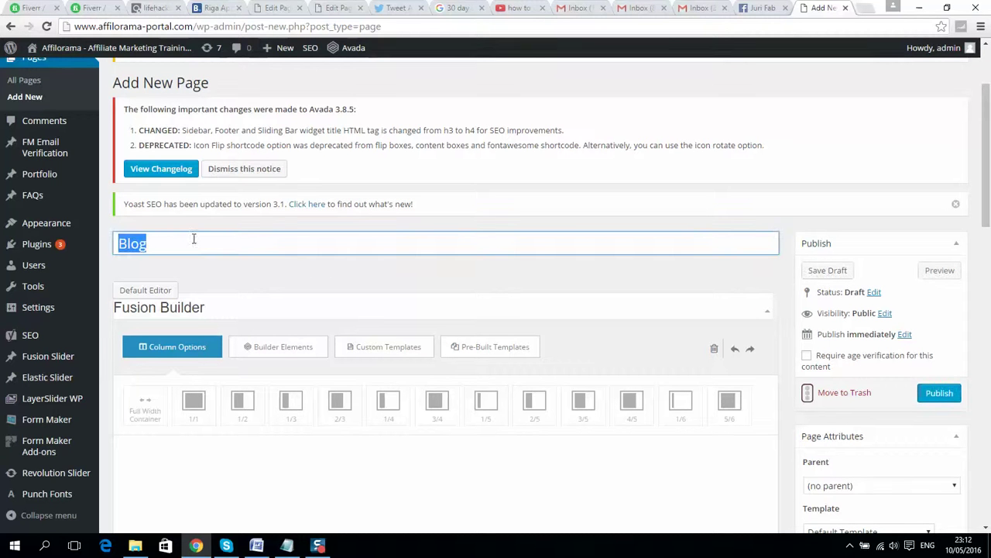
pyautogui.click(503, 291)
# - Add a Full Width Container and drag the Blog element into it
pyautogui.scroll(-2, 373, 172)
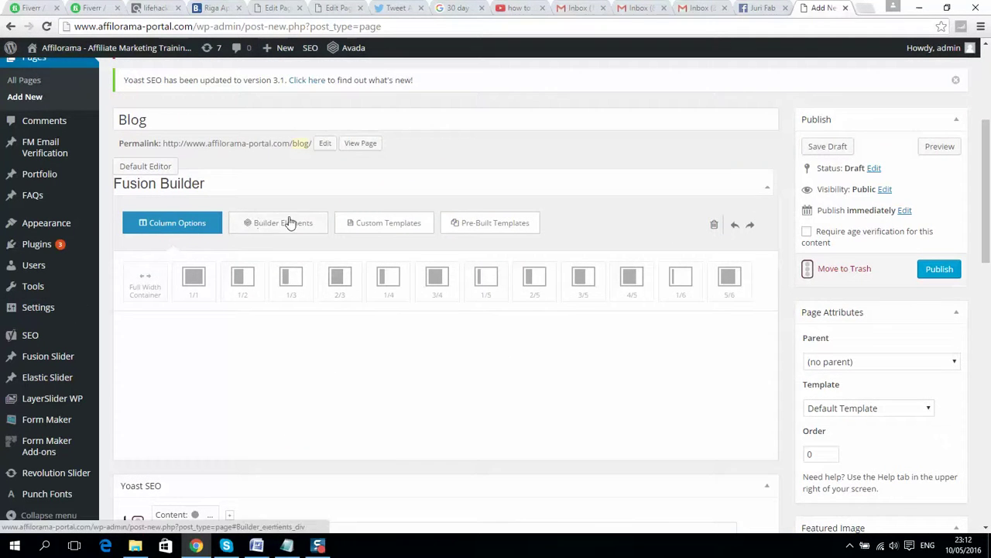
pyautogui.moveTo(133, 278); pyautogui.dragTo(523, 371)
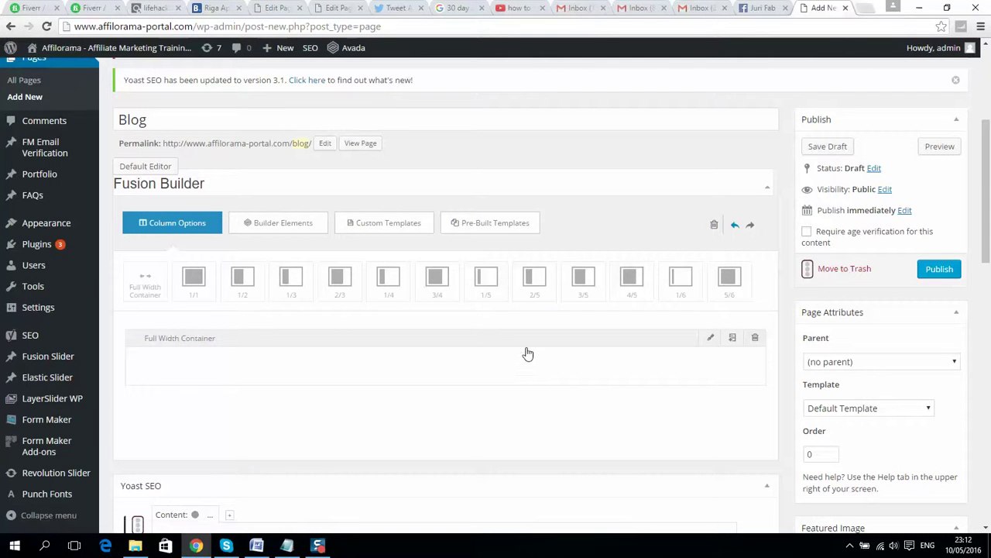
pyautogui.click(309, 224)
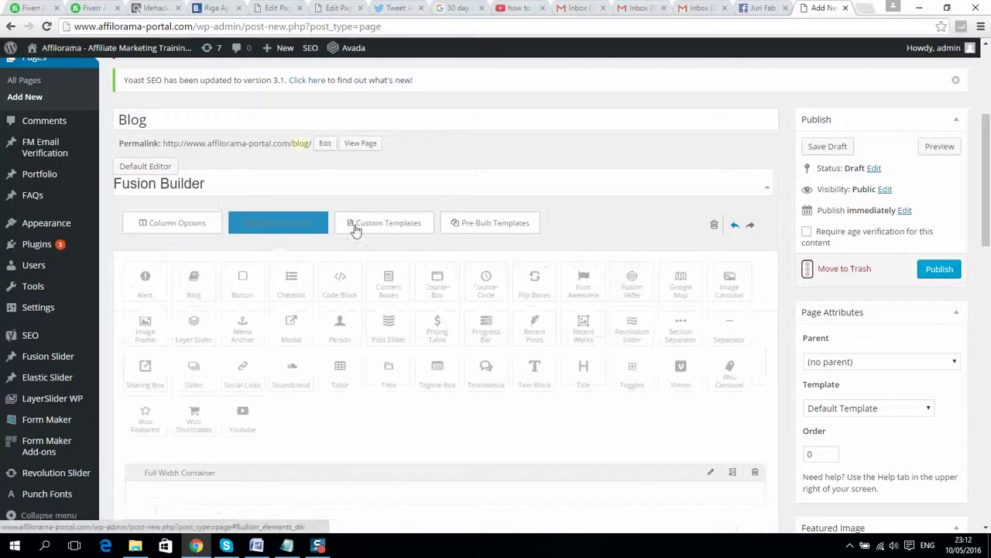
pyautogui.scroll(-1, 526, 278)
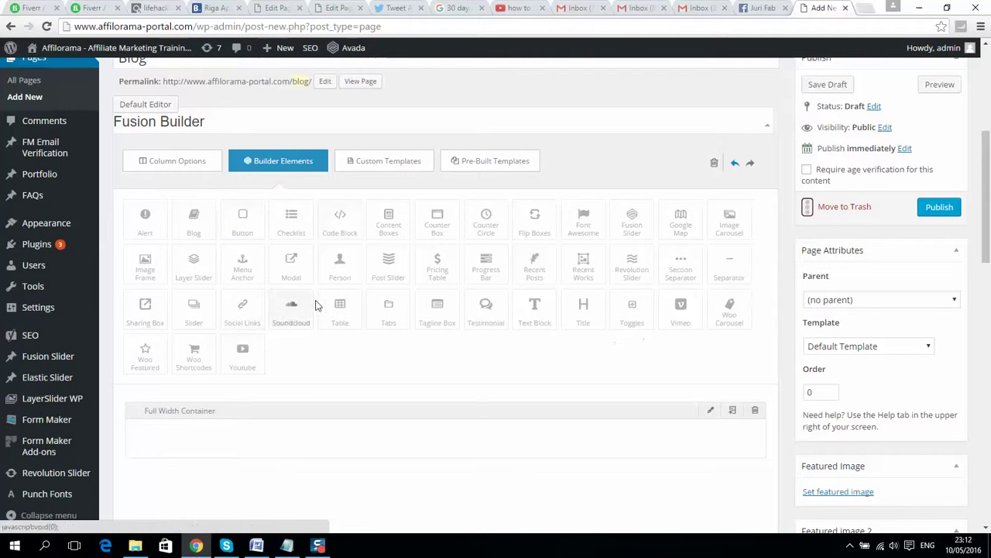
pyautogui.moveTo(195, 224); pyautogui.dragTo(462, 451)
# - Set the page template to 100% Width
pyautogui.scroll(-4, 566, 303)
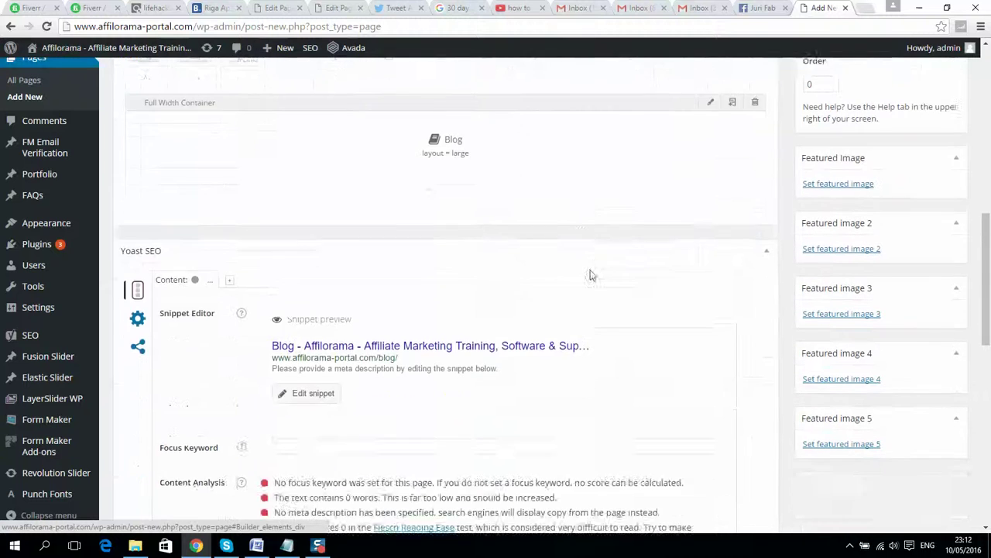
pyautogui.scroll(2, 588, 275)
pyautogui.click(857, 163)
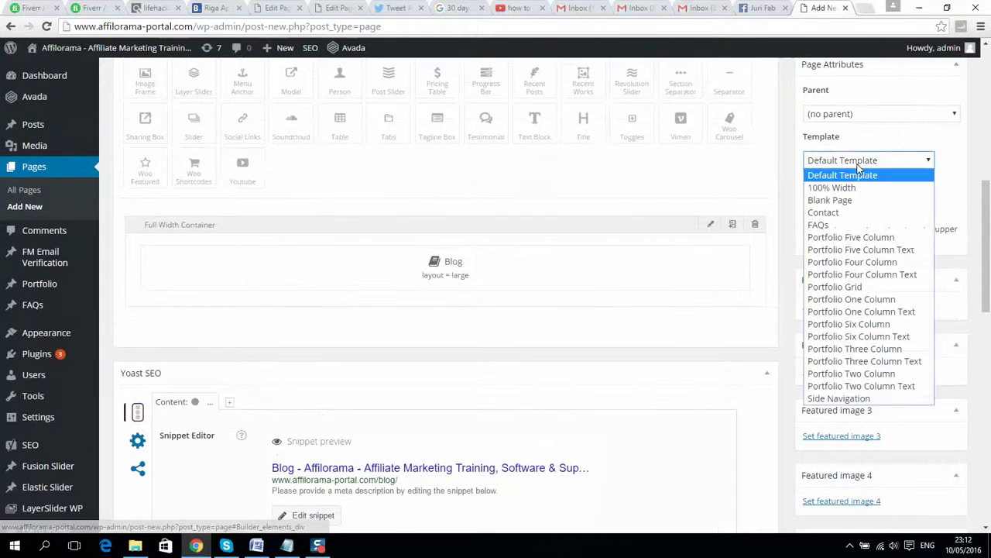
pyautogui.click(872, 187)
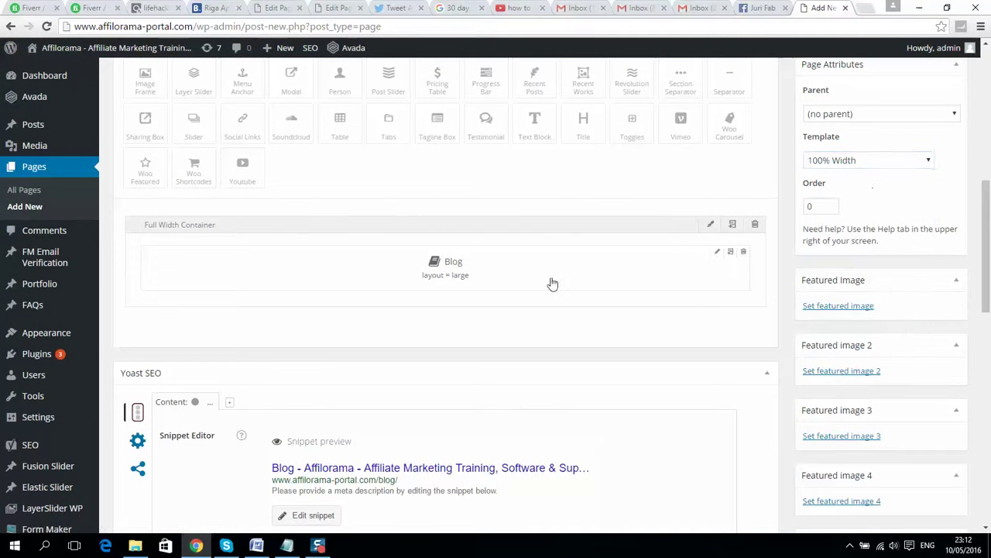
# - Set the page content top and bottom padding to 0px in Fusion Page Options
pyautogui.scroll(-8, 299, 372)
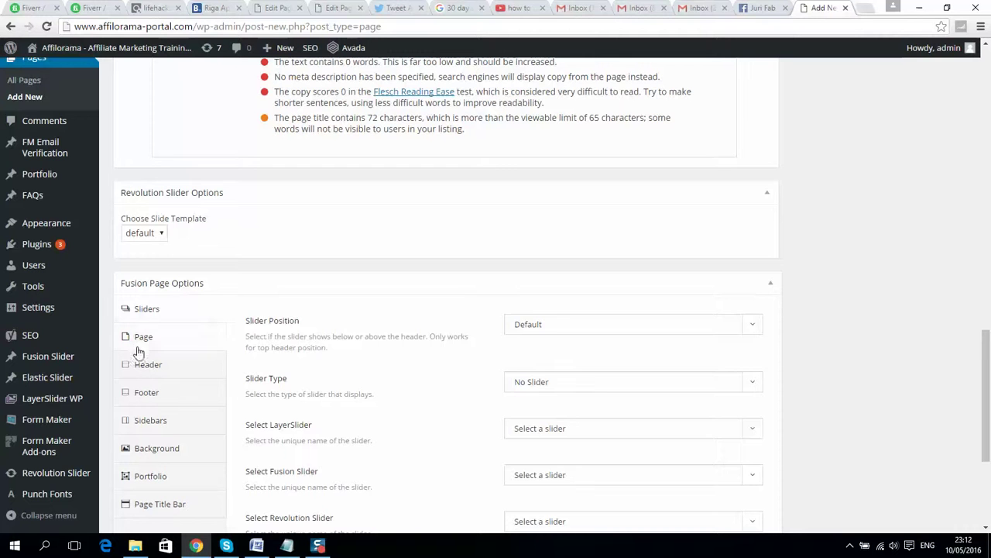
pyautogui.click(138, 343)
pyautogui.click(624, 317)
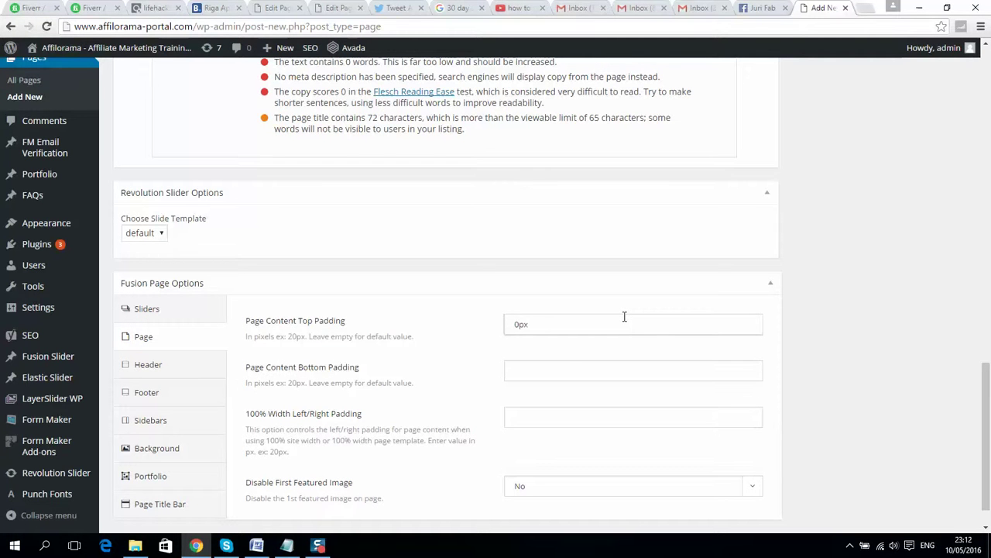
pyautogui.click(569, 367)
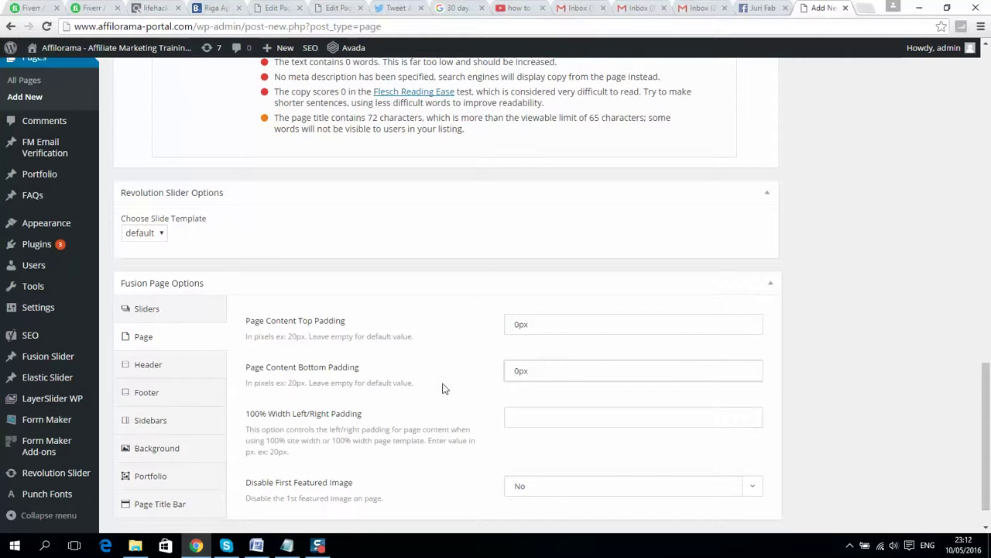
pyautogui.write('0px')
pyautogui.scroll(-1, 426, 383)
pyautogui.scroll(10, 424, 385)
pyautogui.scroll(4, 423, 386)
pyautogui.scroll(-2, 433, 331)
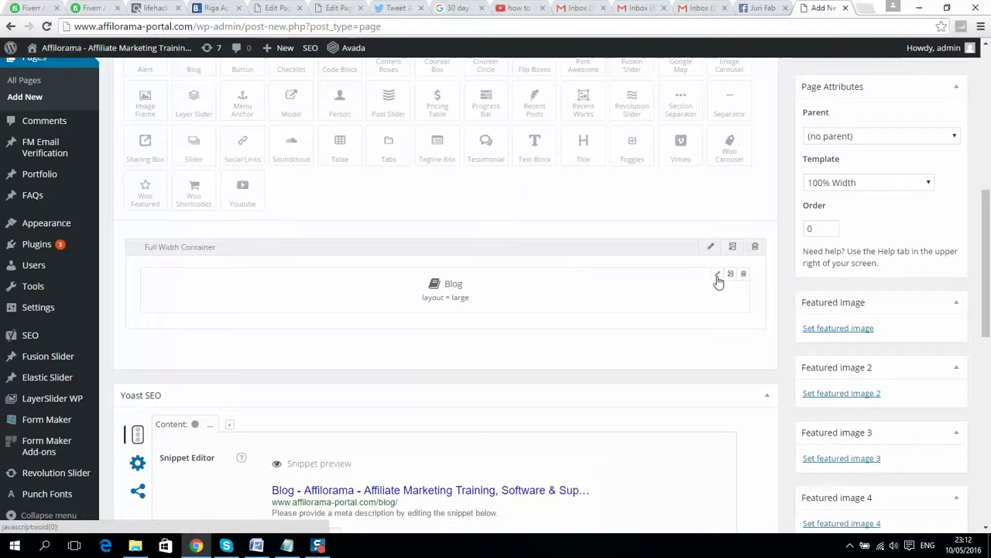
# - In the Blog element settings, keep the Large layout and show 5 posts per page
pyautogui.click(721, 276)
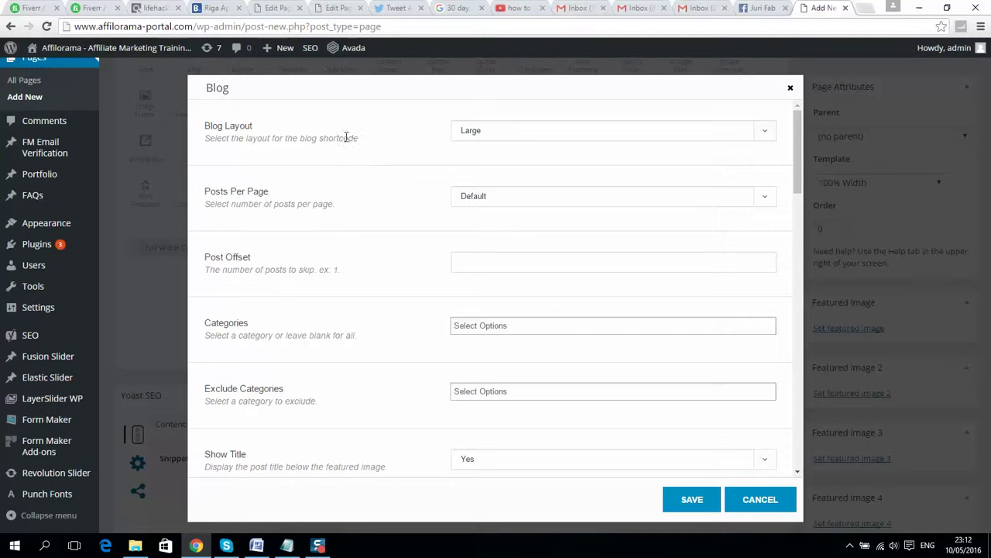
pyautogui.click(515, 137)
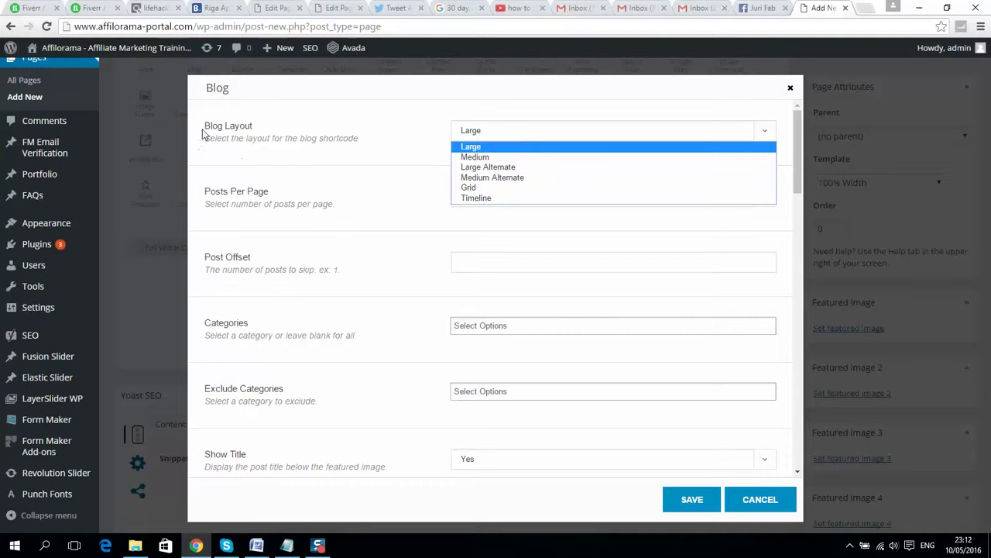
pyautogui.click(379, 173)
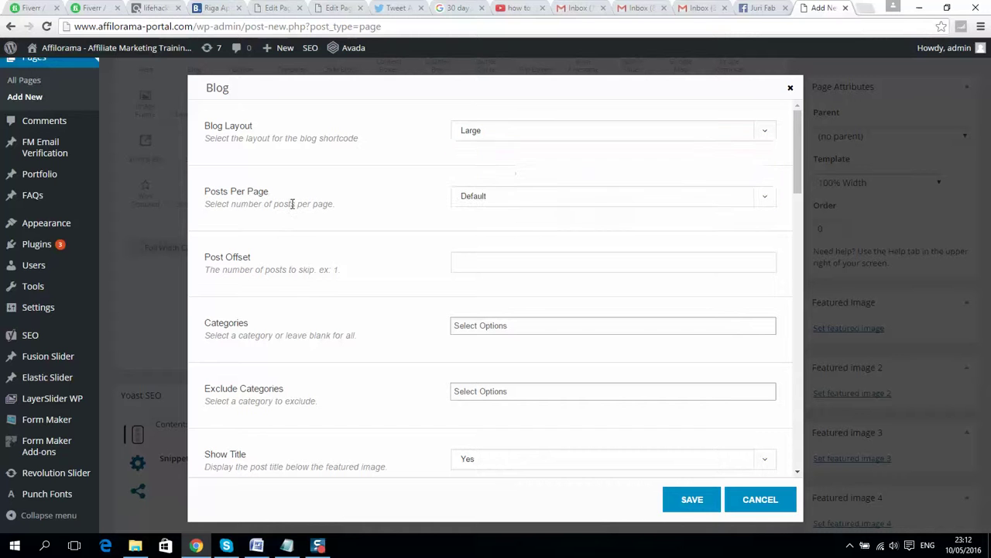
pyautogui.click(496, 196)
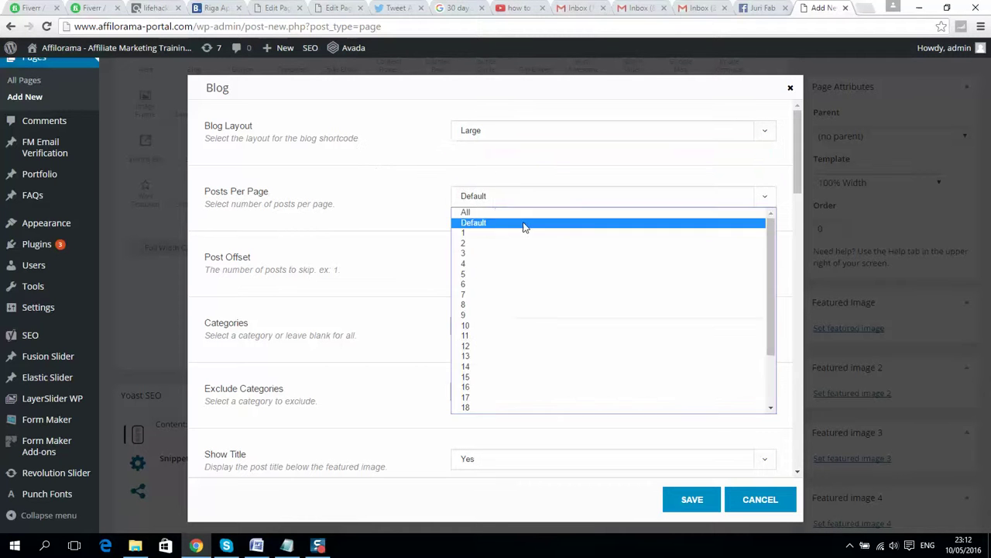
pyautogui.click(465, 276)
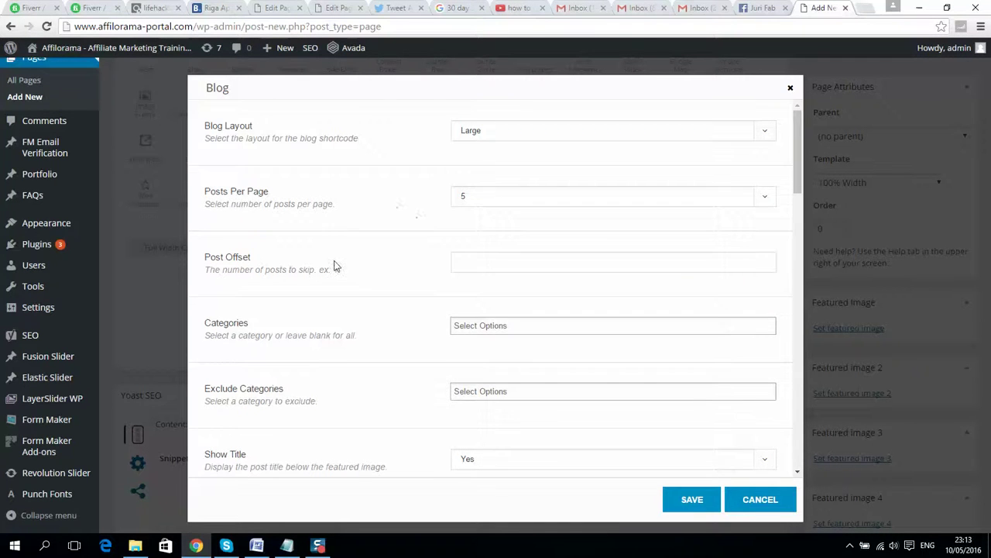
# - Leave categories unset, keep 3 grid columns and 40 spacing, and save the element
pyautogui.scroll(-3, 411, 241)
pyautogui.click(509, 205)
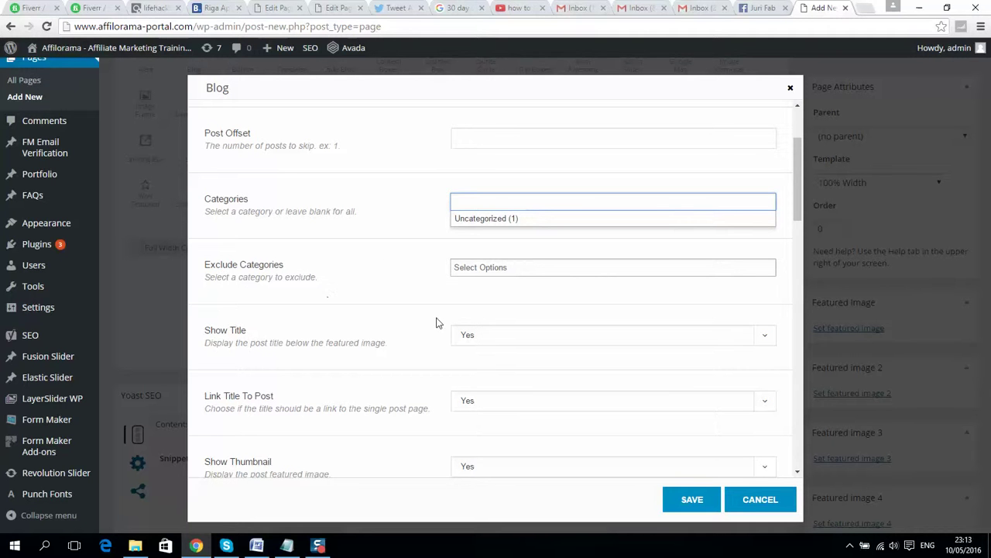
pyautogui.click(298, 306)
pyautogui.moveTo(219, 327); pyautogui.dragTo(247, 330)
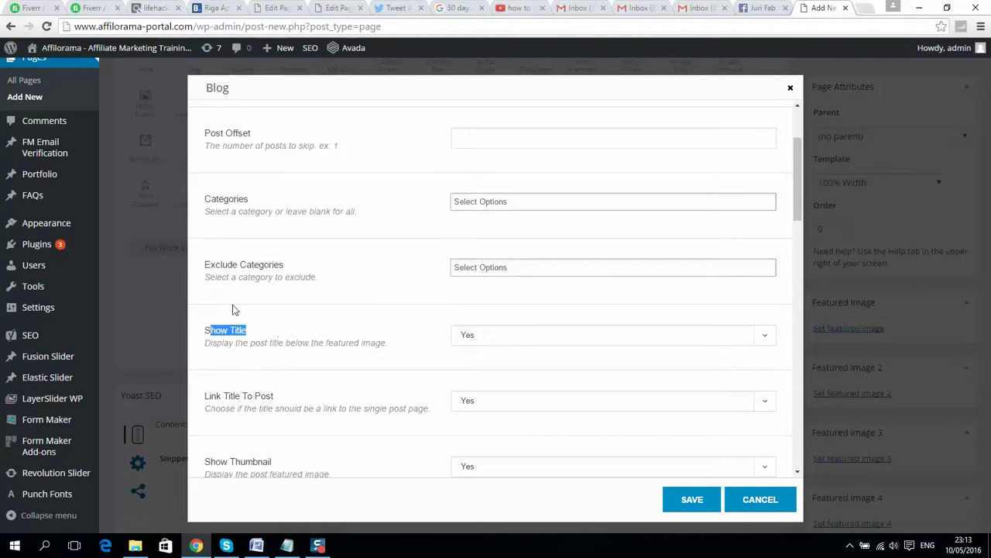
pyautogui.scroll(-1, 422, 303)
pyautogui.scroll(-3, 354, 283)
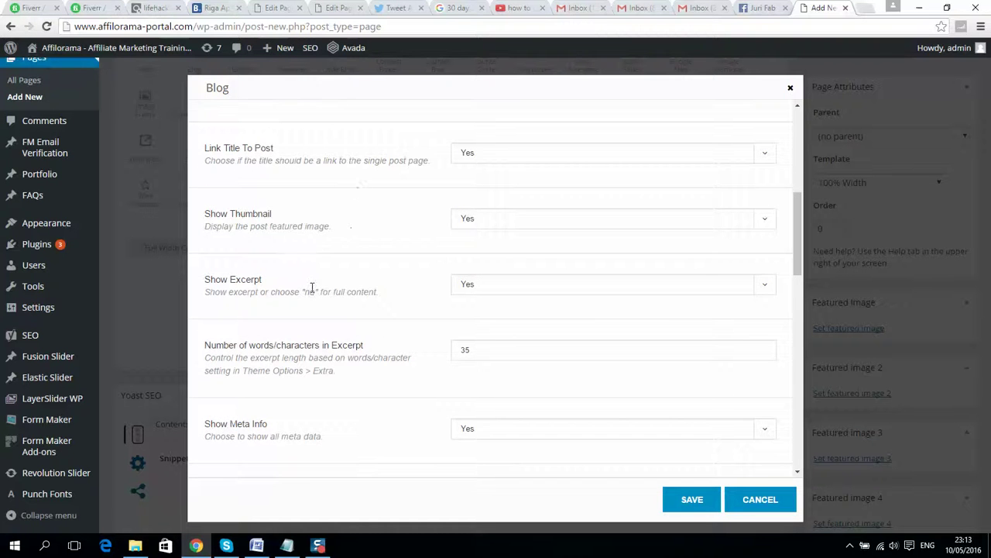
pyautogui.scroll(3, 309, 283)
pyautogui.scroll(-5, 376, 308)
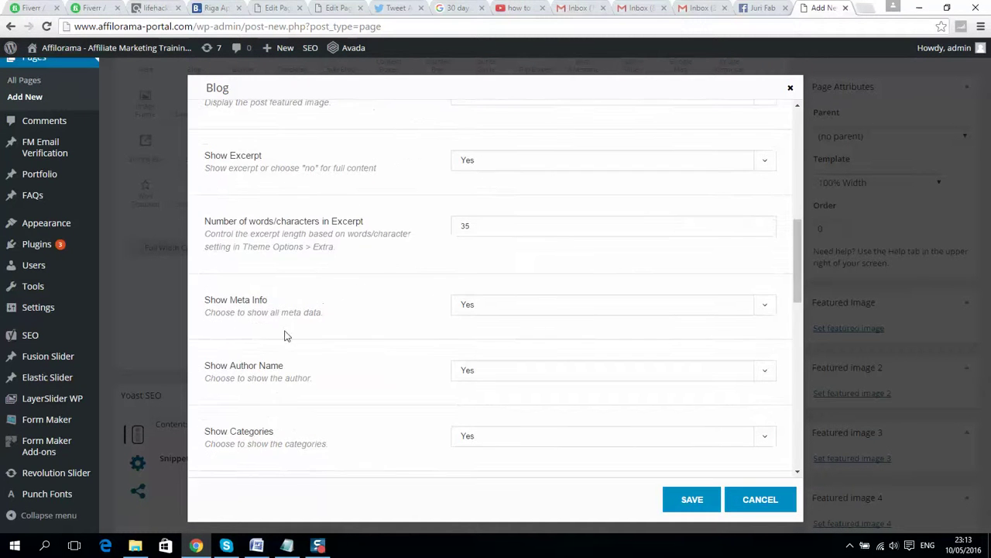
pyautogui.scroll(-7, 304, 335)
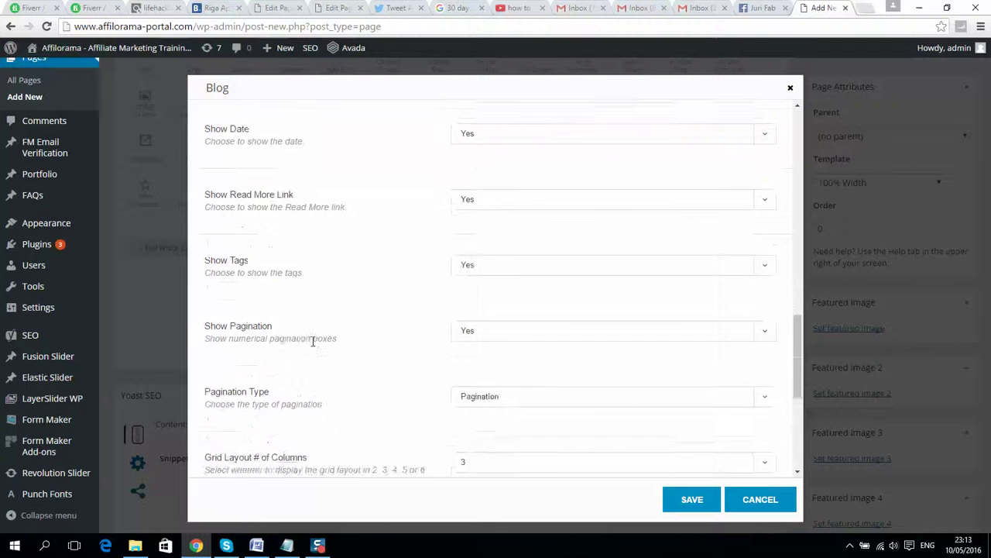
pyautogui.scroll(-5, 312, 345)
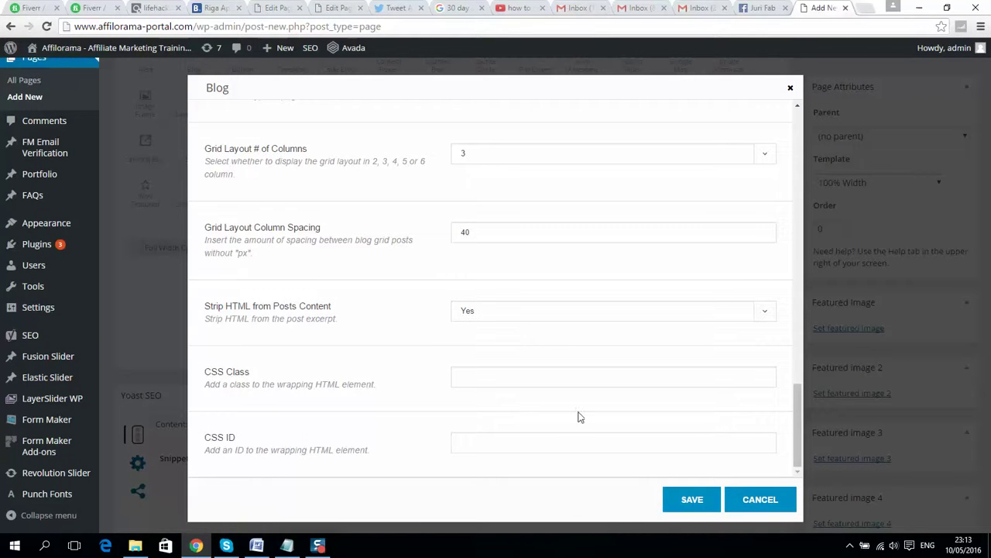
pyautogui.click(692, 500)
# - Publish the Blog page and bring up the View Page link's context menu
pyautogui.scroll(10, 415, 247)
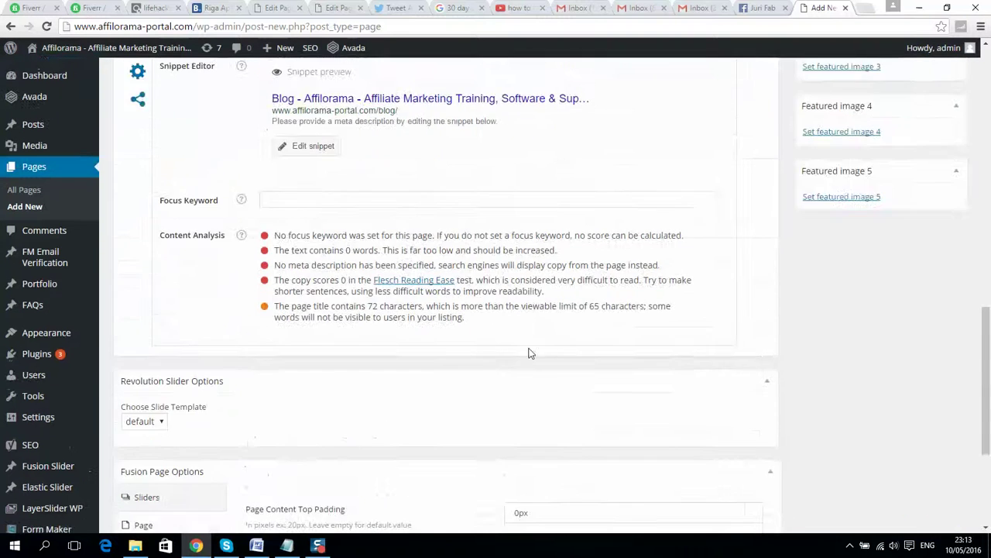
pyautogui.scroll(2, 419, 371)
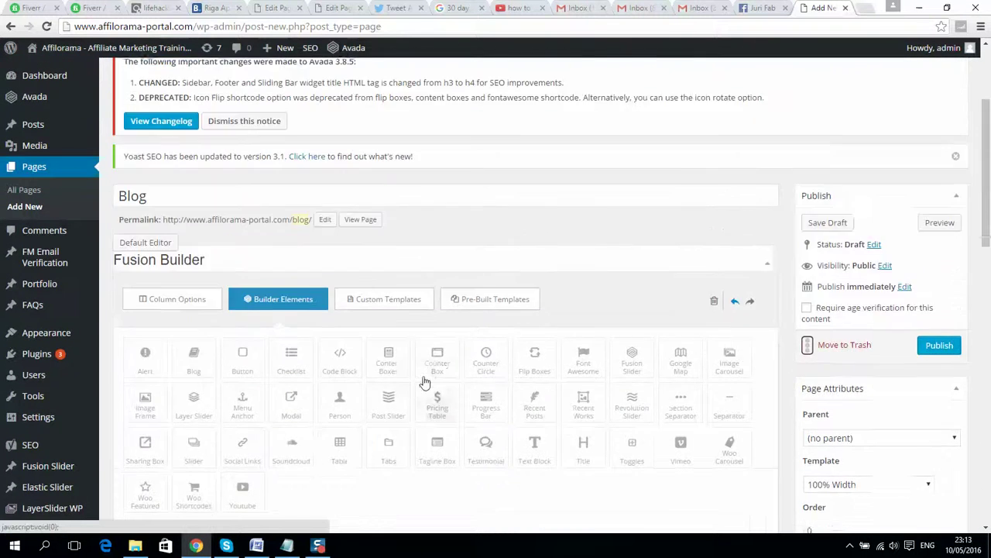
pyautogui.click(938, 354)
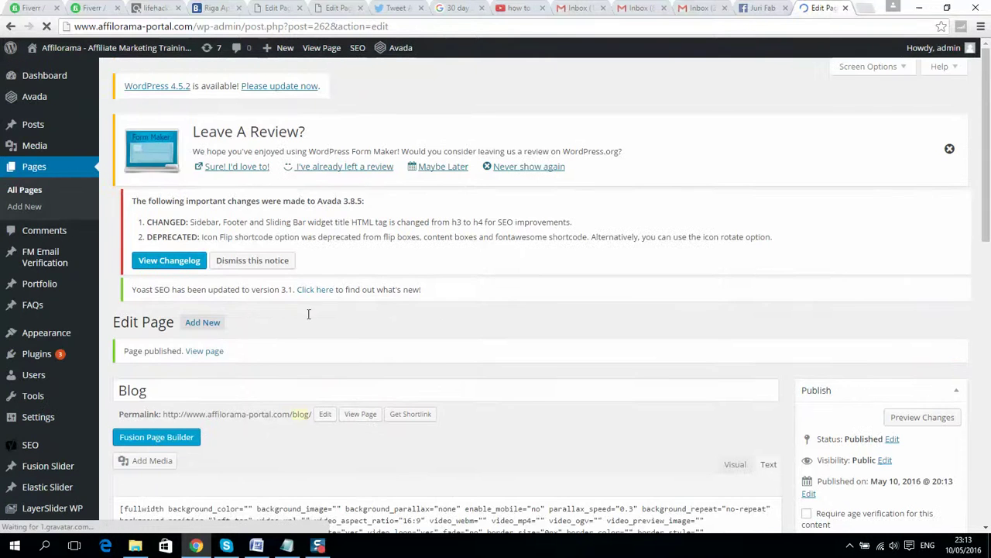
pyautogui.scroll(-1, 352, 363)
pyautogui.rightClick(361, 306)
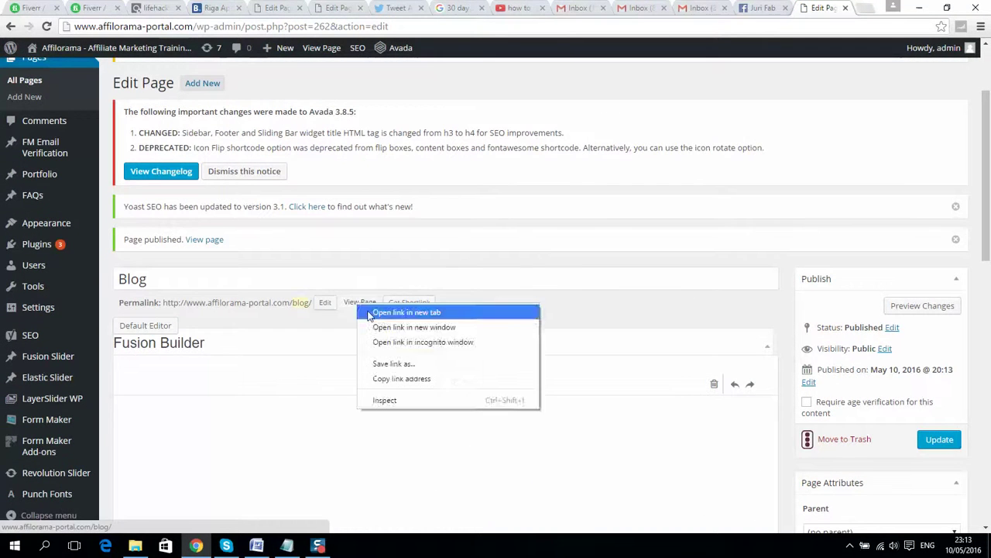
# - Open the live Blog page in a new tab, check it, then return to the editor
pyautogui.click(399, 312)
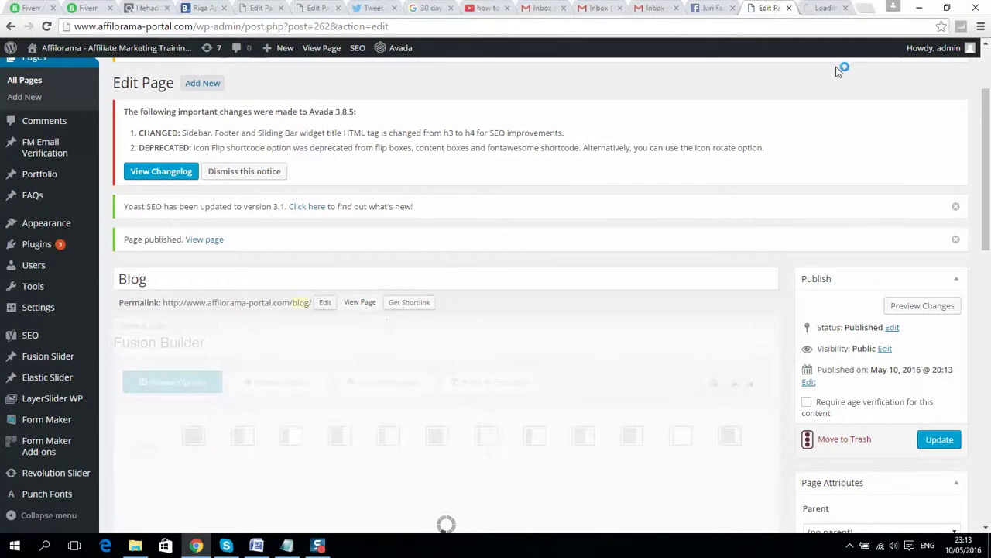
pyautogui.click(827, 10)
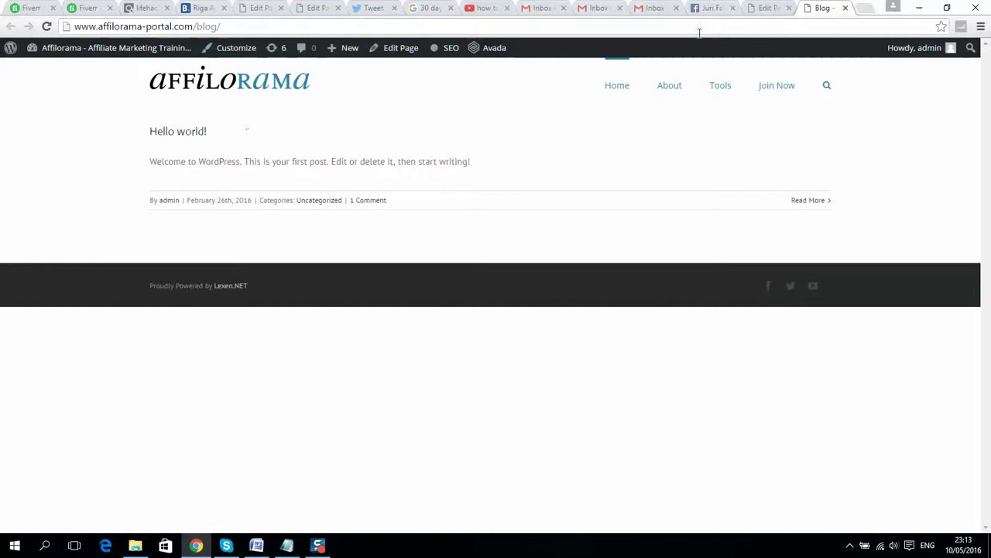
pyautogui.click(768, 8)
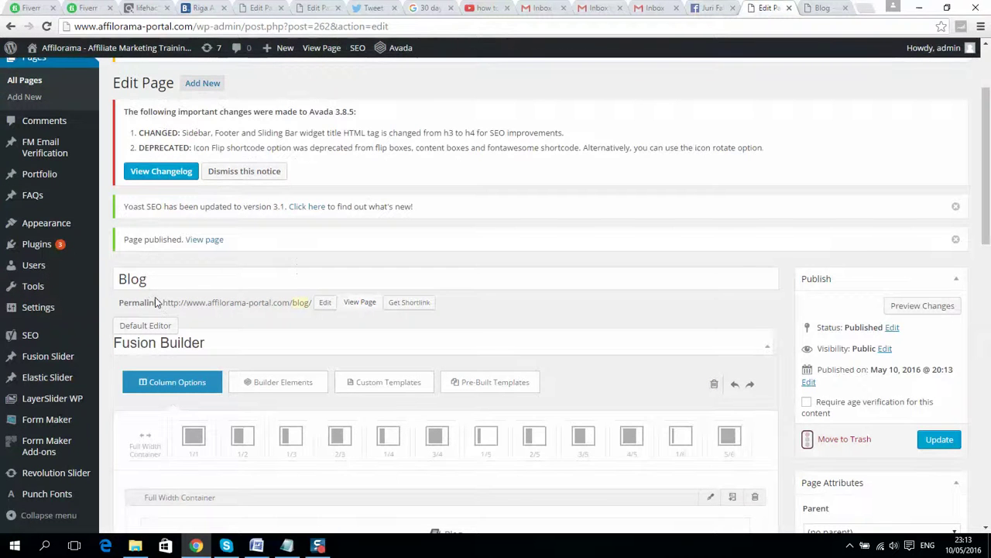
pyautogui.scroll(2, 258, 183)
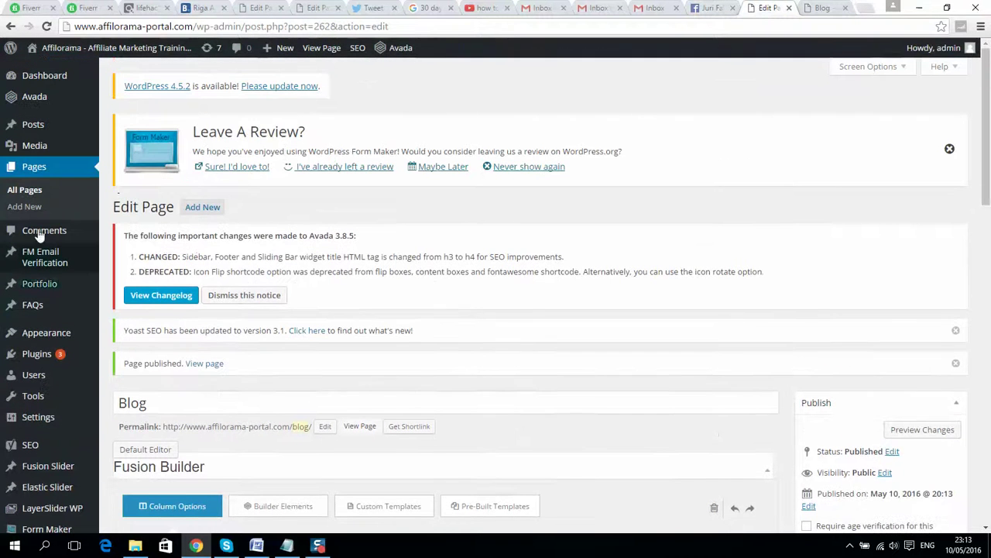
# - Open the Posts list and compare its single Hello world! post with the live Blog page
pyautogui.click(34, 133)
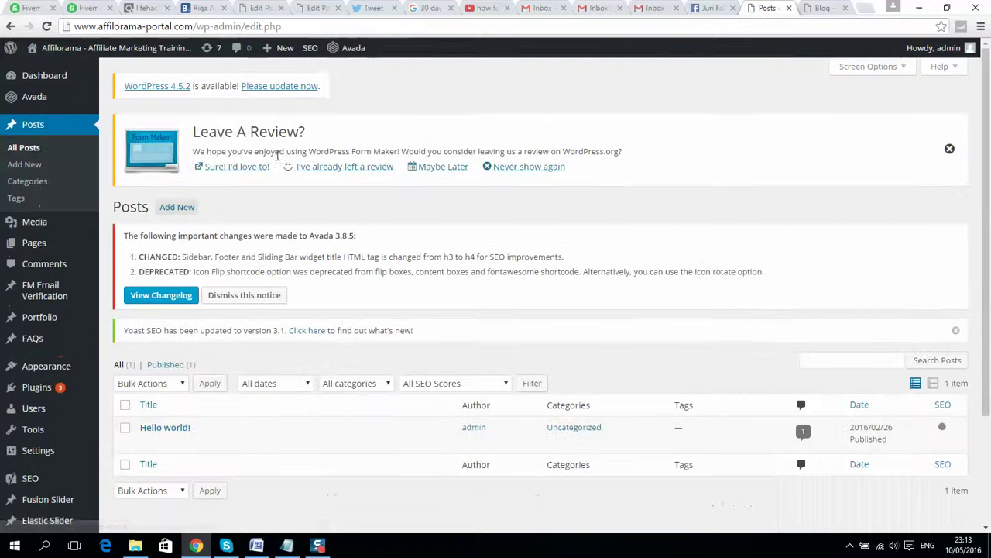
pyautogui.scroll(-2, 348, 259)
pyautogui.moveTo(147, 313)
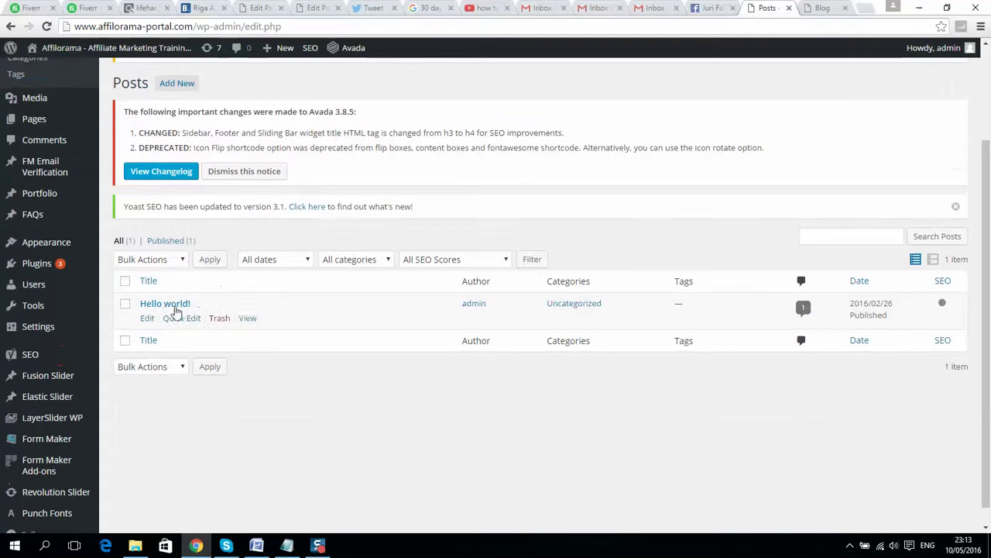
pyautogui.click(825, 8)
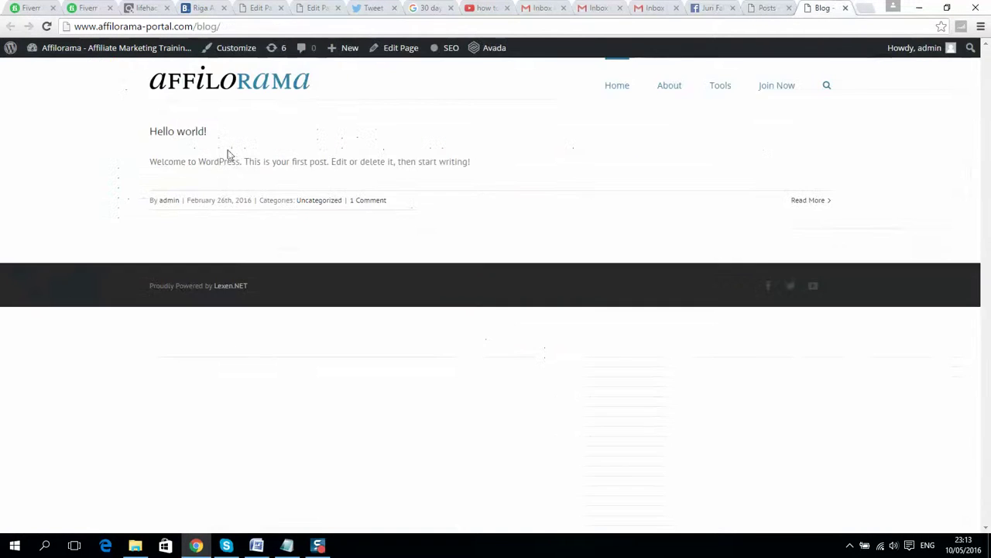
pyautogui.moveTo(148, 162); pyautogui.dragTo(400, 145)
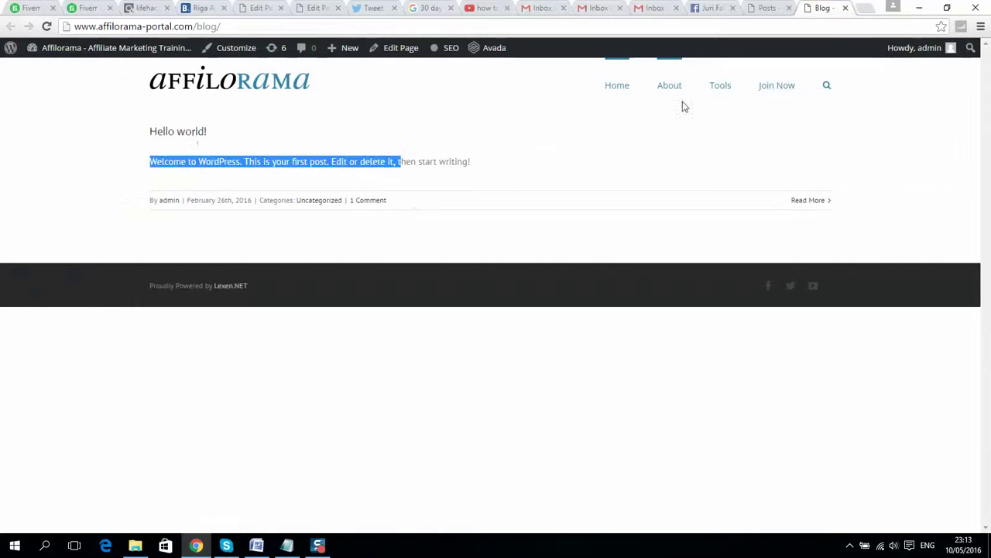
pyautogui.click(765, 8)
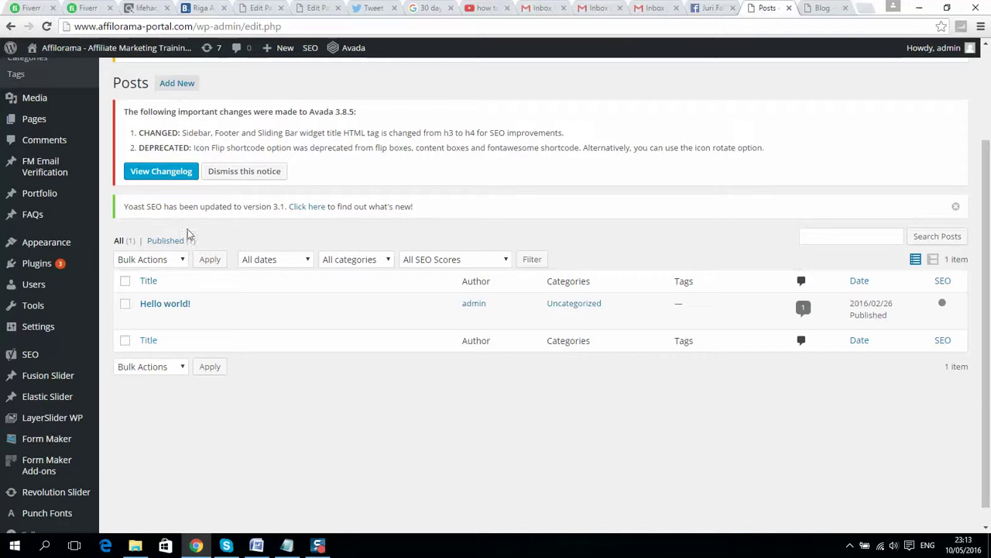
pyautogui.click(176, 82)
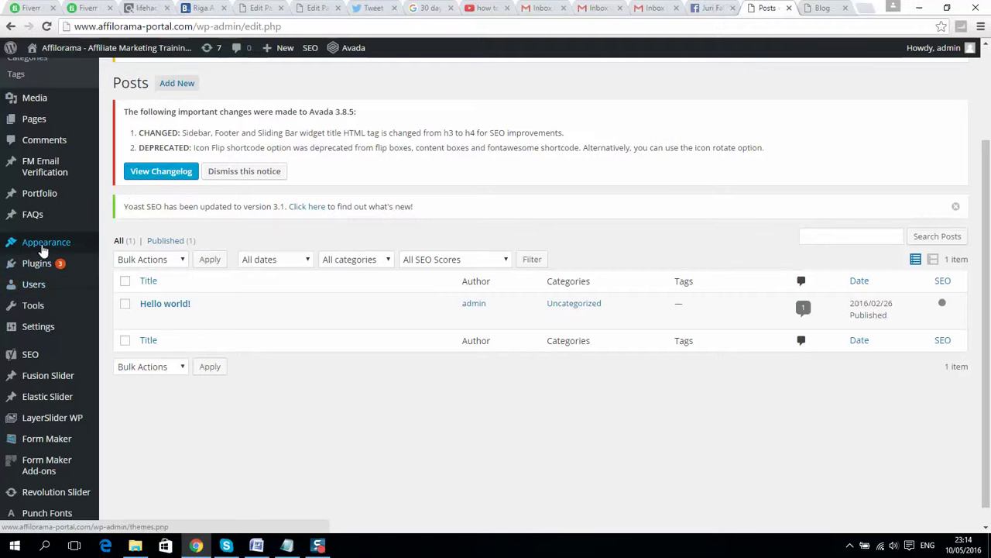
pyautogui.moveTo(43, 250)
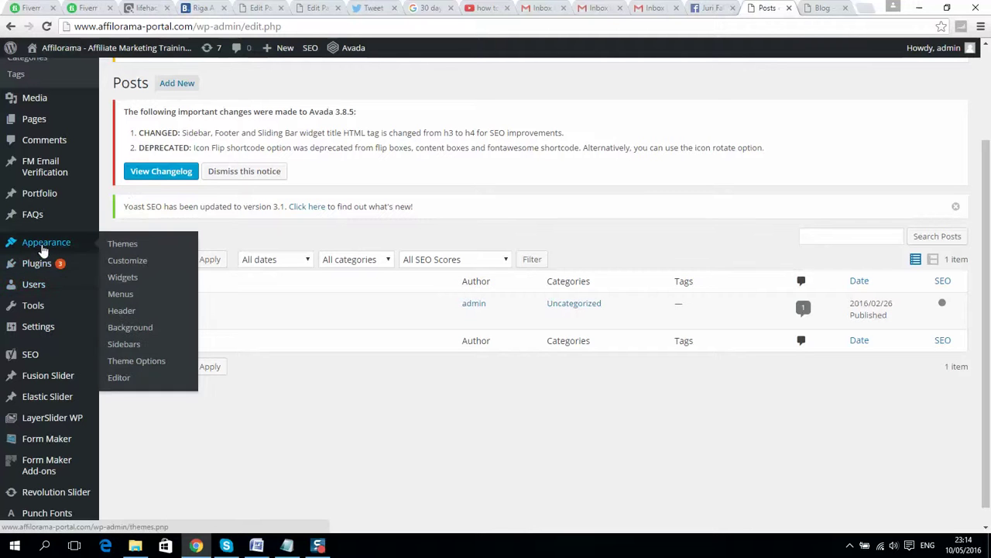
# - Open Appearance > Widgets and collapse the Blog Sidebar's Recent Posts widget
pyautogui.click(130, 281)
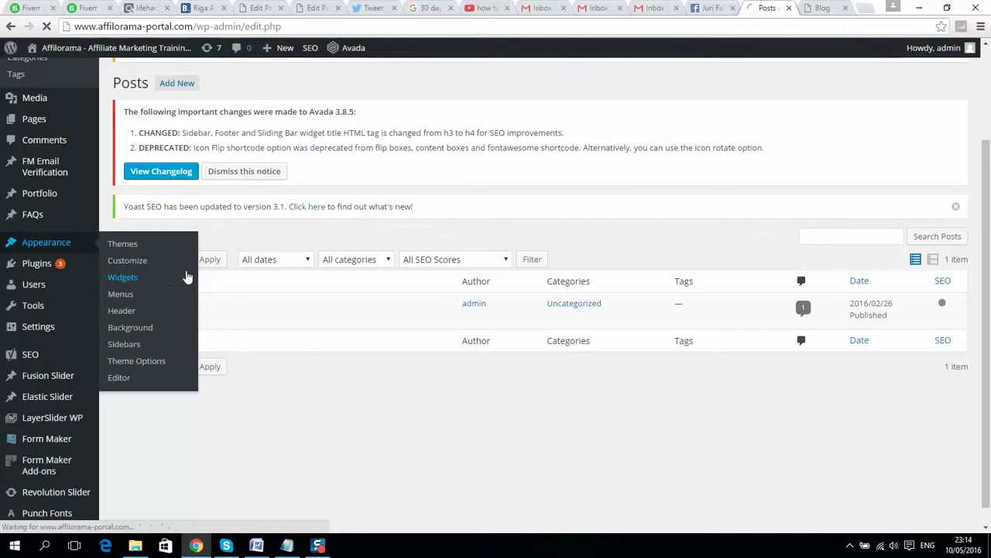
pyautogui.scroll(-2, 477, 258)
pyautogui.scroll(-3, 478, 258)
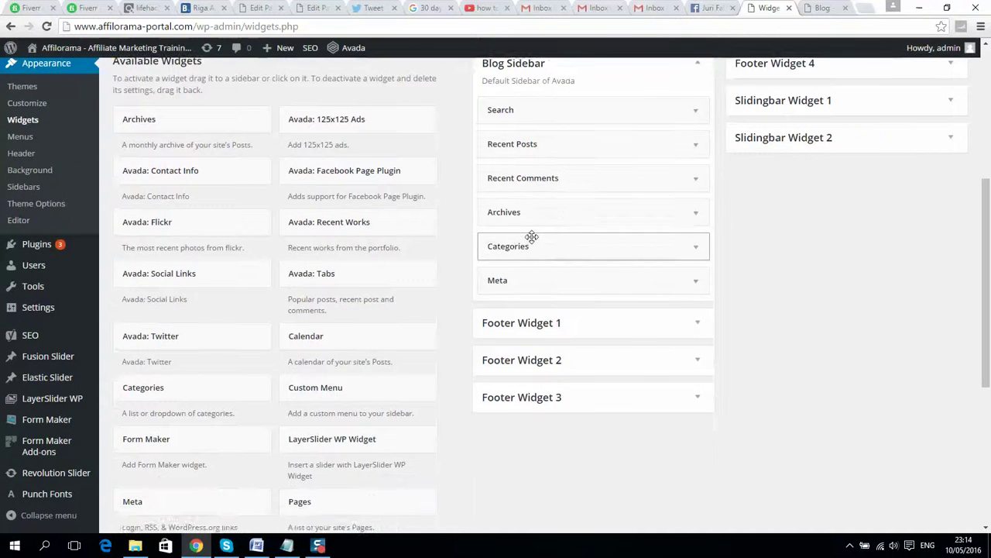
pyautogui.scroll(1, 535, 240)
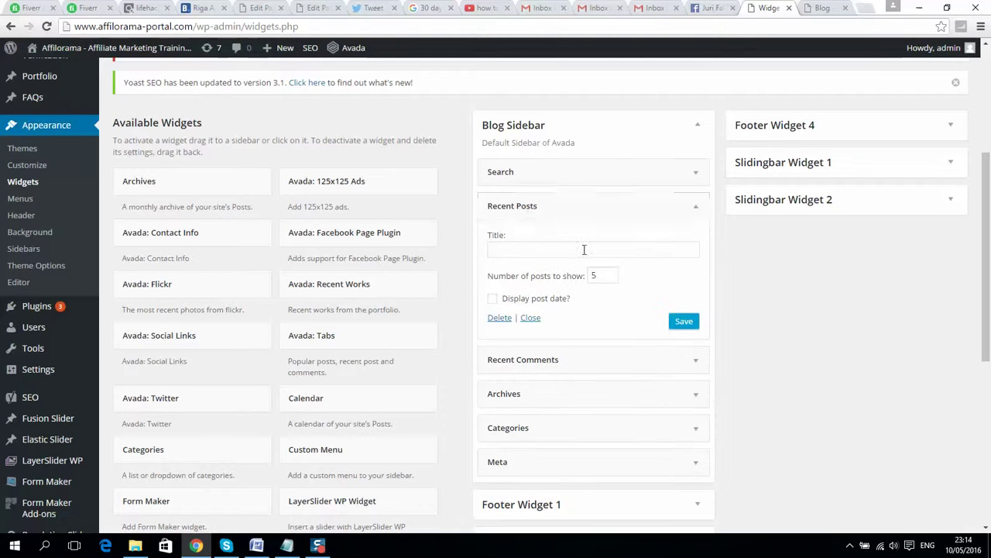
pyautogui.click(533, 206)
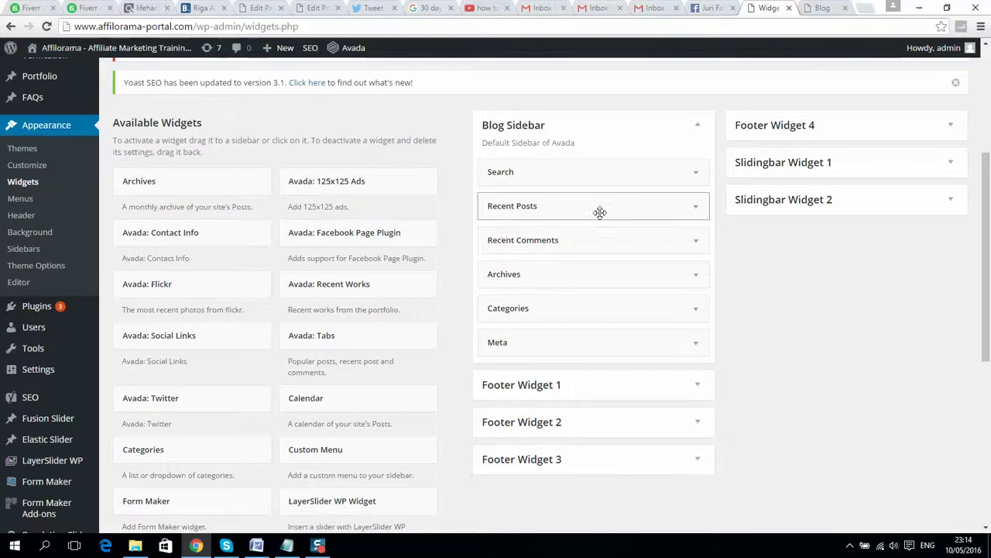
pyautogui.scroll(-2, 581, 209)
pyautogui.scroll(3, 592, 194)
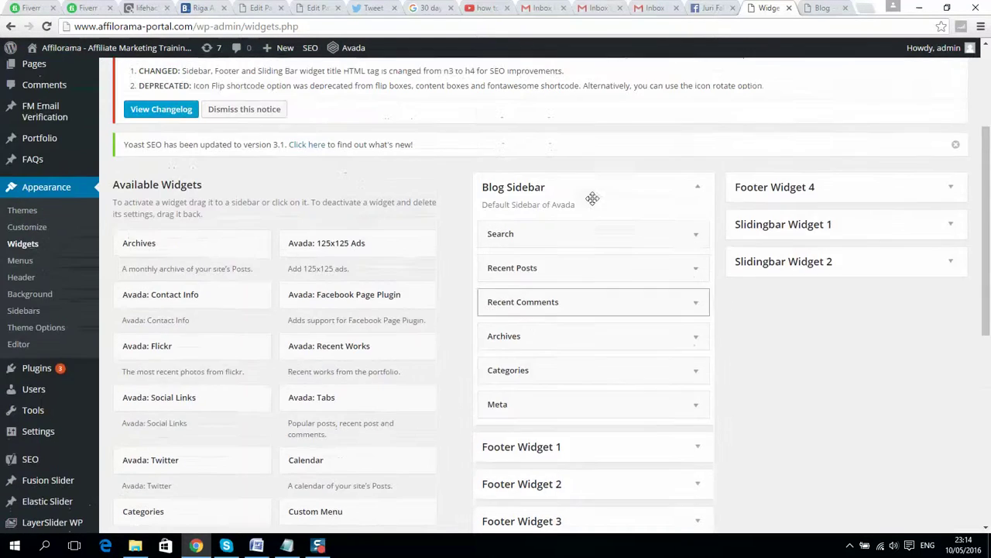
# - Open the Hello world! post on the live Blog tab, review its comment, then return to Widgets
pyautogui.click(823, 7)
pyautogui.click(186, 133)
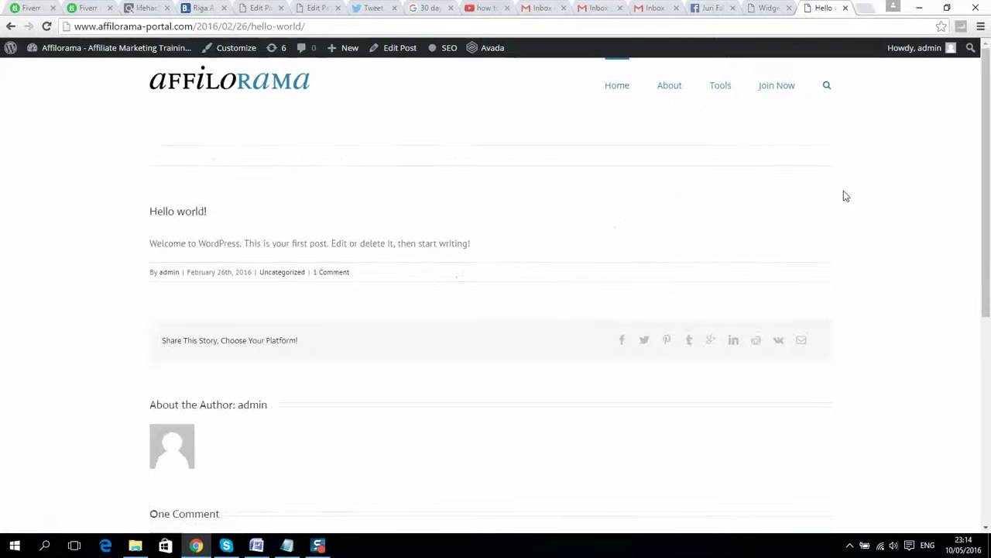
pyautogui.scroll(-5, 614, 225)
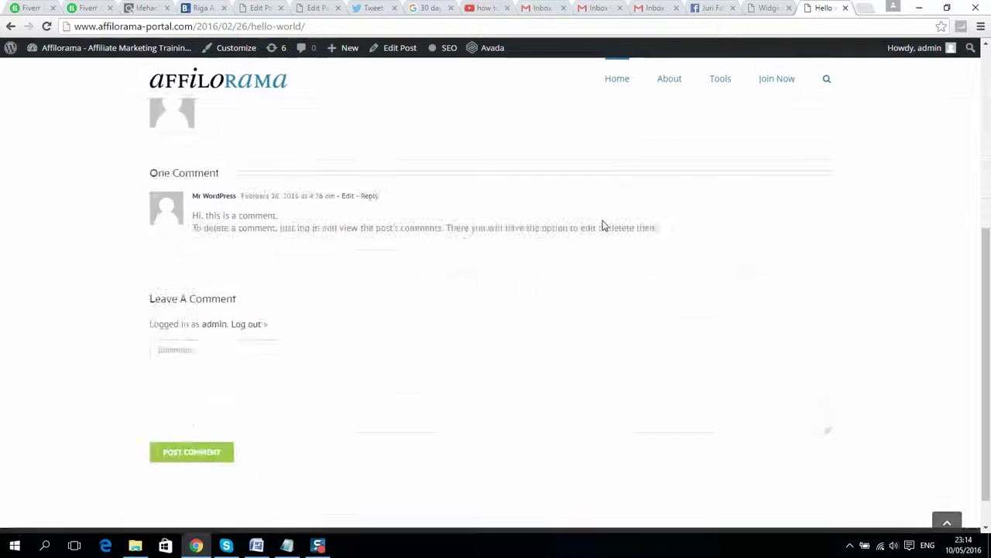
pyautogui.scroll(5, 615, 206)
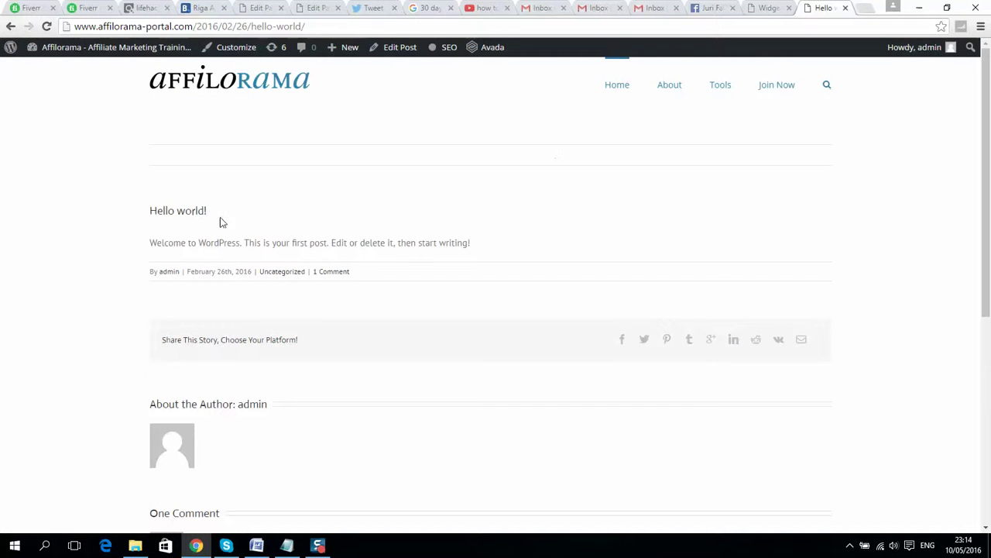
pyautogui.click(753, 8)
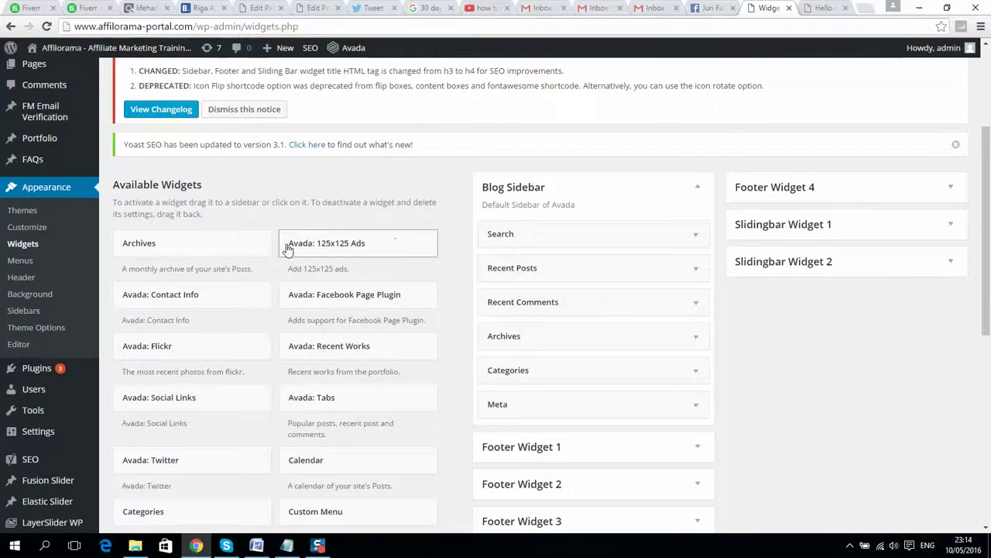
# - Dismiss the Leave A Review? notice at the top of the Widgets page
pyautogui.scroll(3, 283, 252)
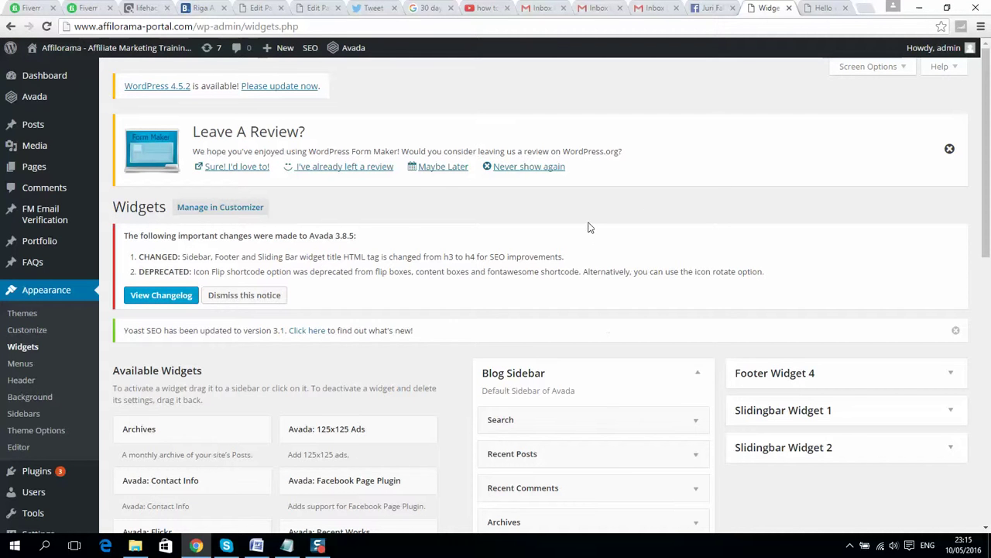
pyautogui.moveTo(801, 103); pyautogui.dragTo(916, 162)
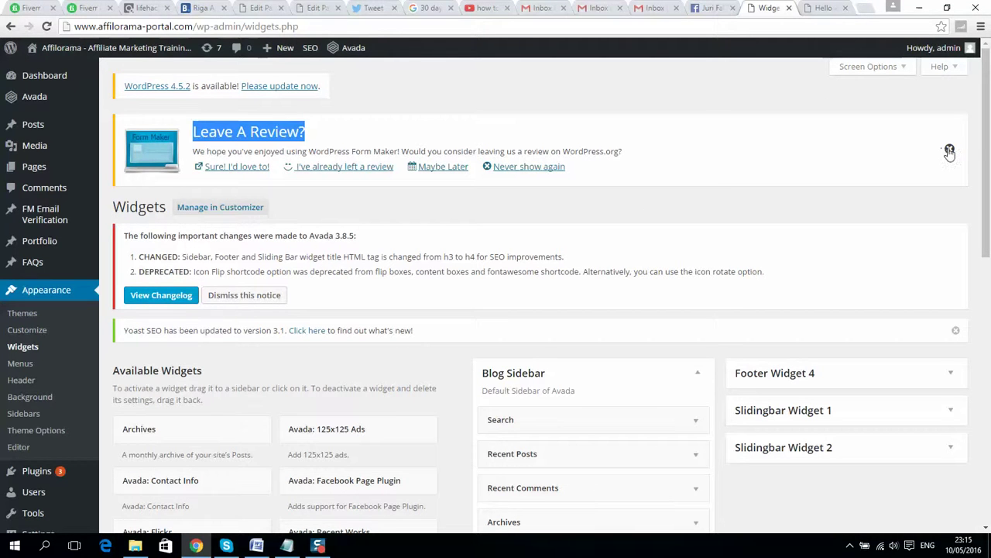
pyautogui.click(949, 147)
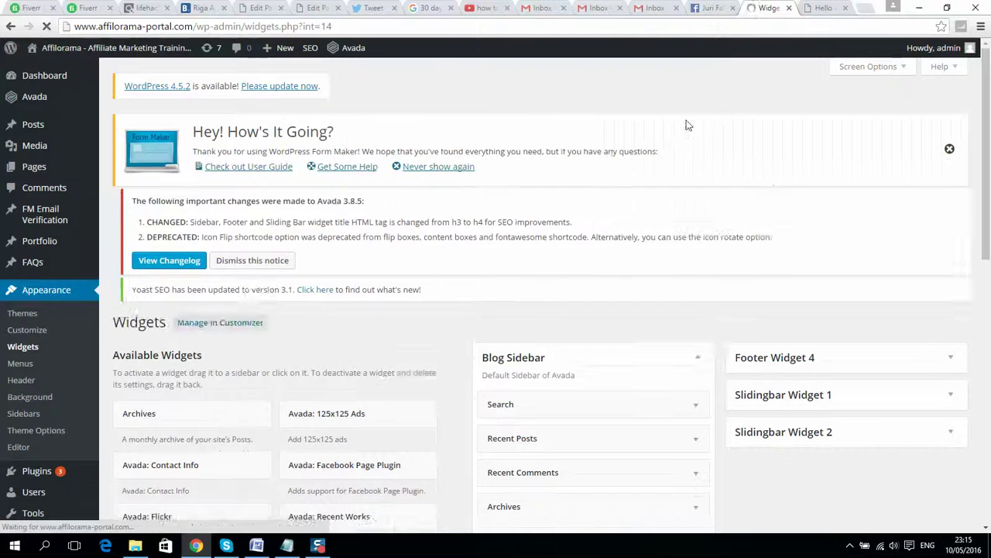